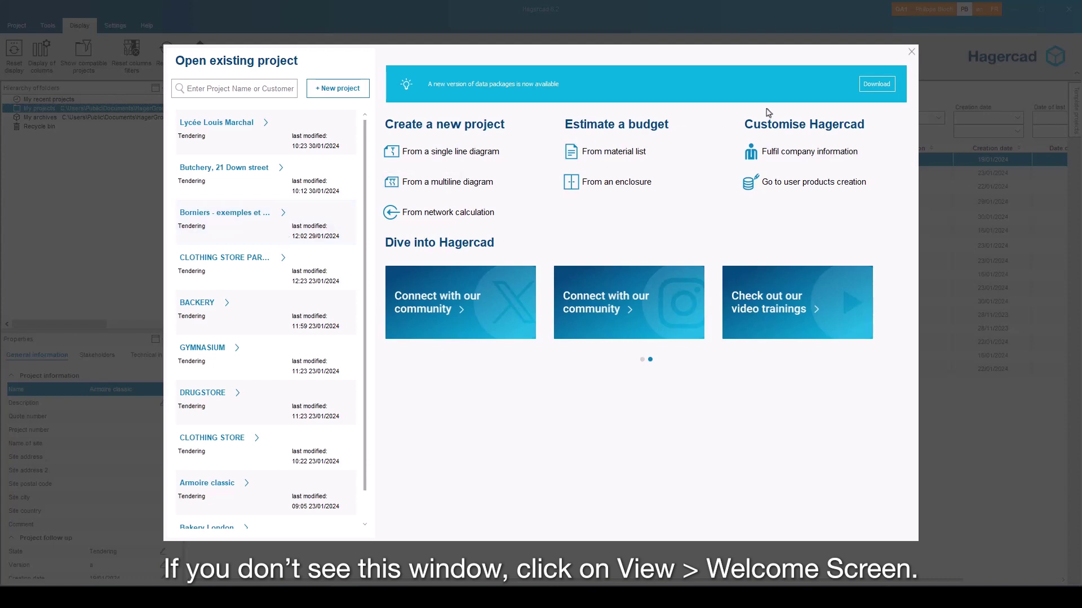
Step: Close and reopen the welcome screen to show recent projects and new-project shortcuts
{"action": "left_click", "coordinate": [910, 53]}
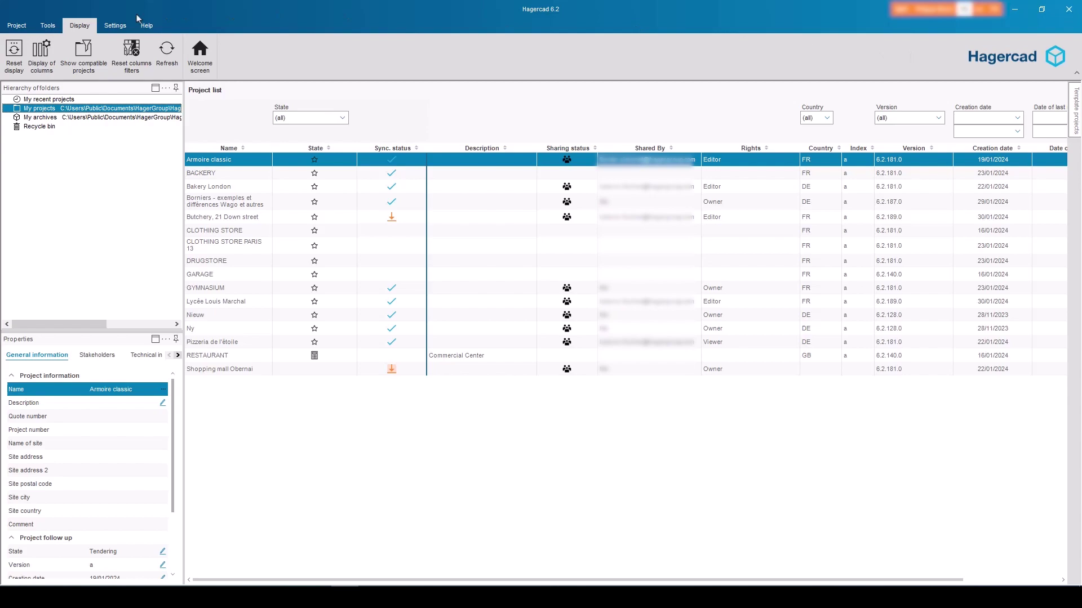
{"action": "left_click", "coordinate": [200, 53]}
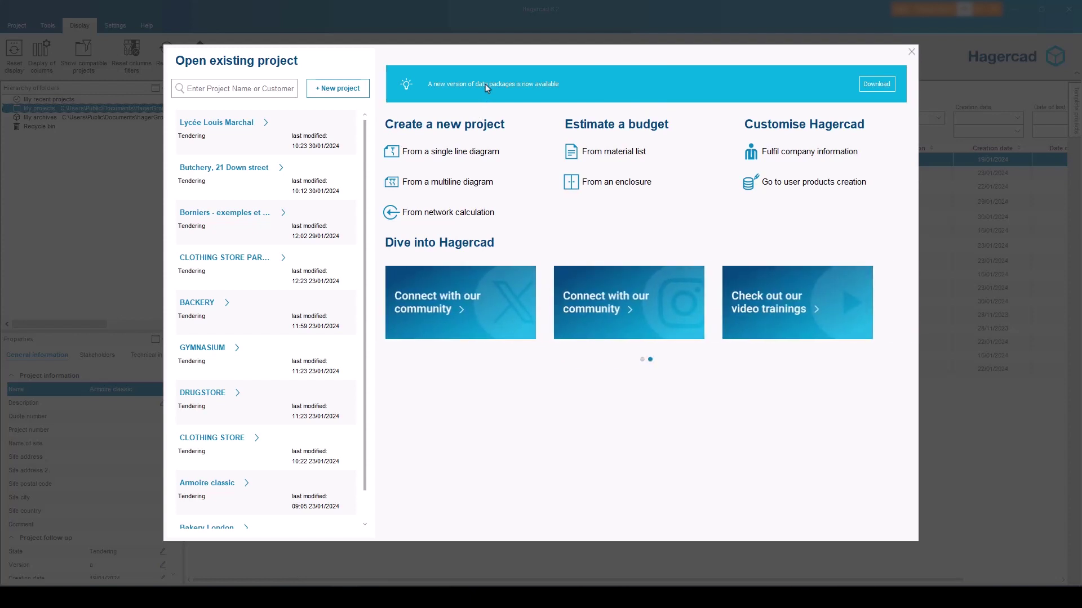
{"action": "mouse_move", "coordinate": [242, 127]}
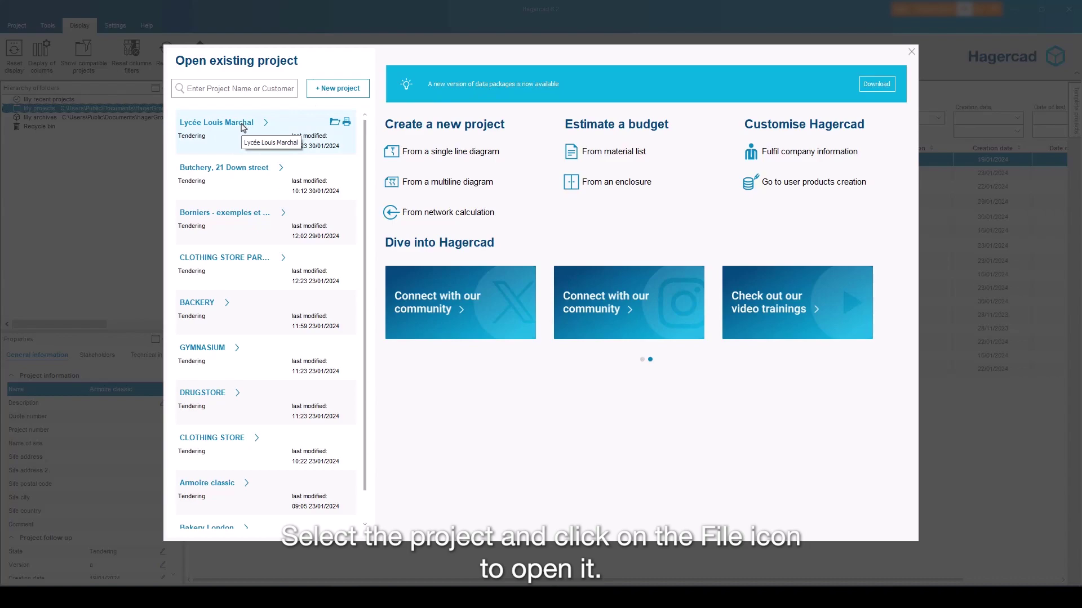
{"action": "left_click", "coordinate": [333, 125]}
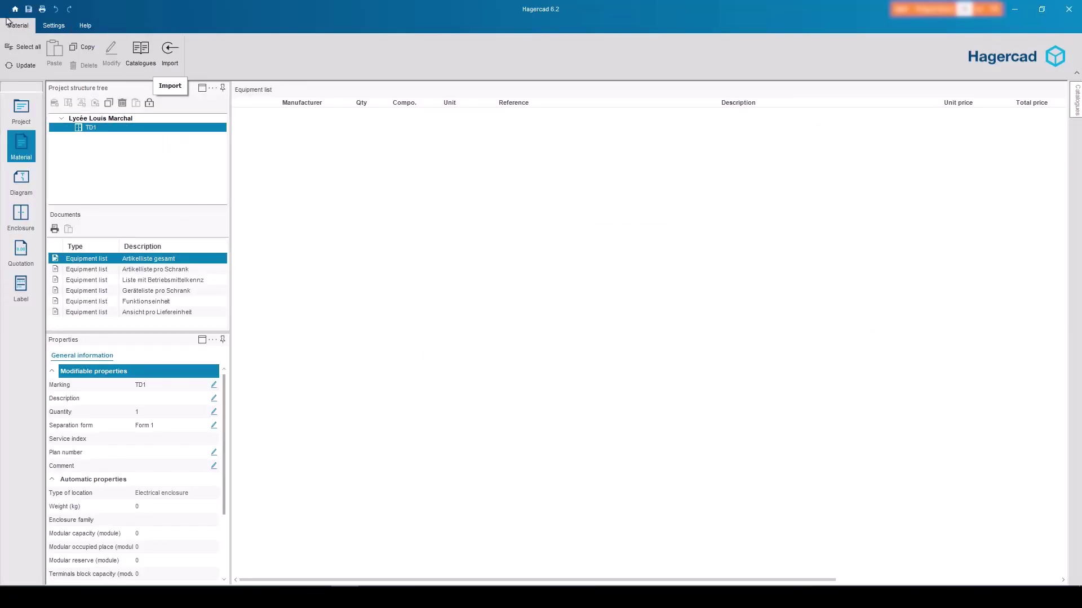
{"action": "left_click", "coordinate": [13, 11]}
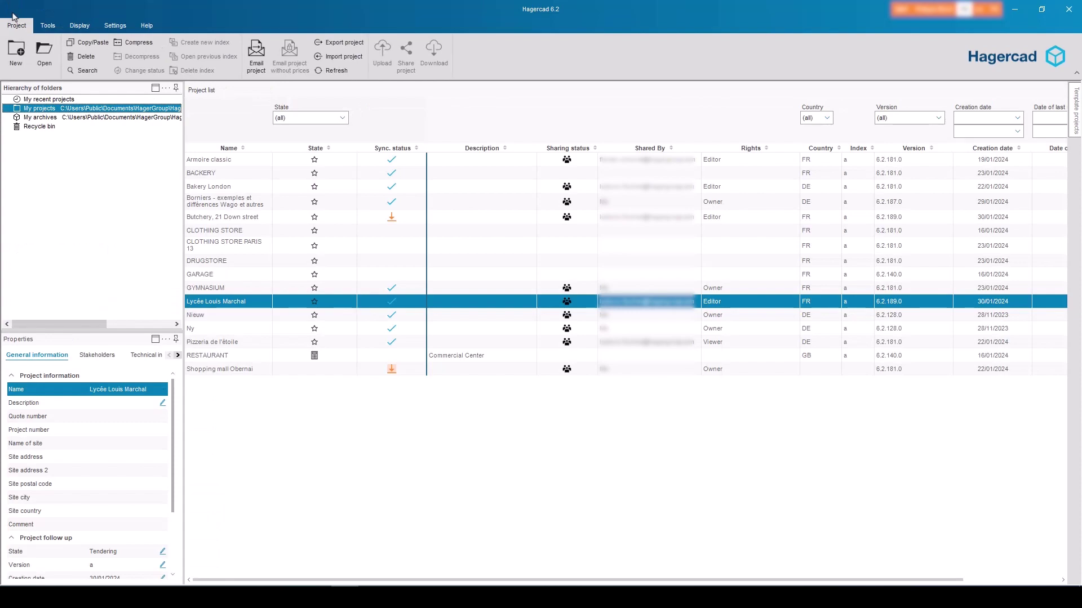
{"action": "left_click", "coordinate": [78, 25]}
{"action": "left_click", "coordinate": [199, 53]}
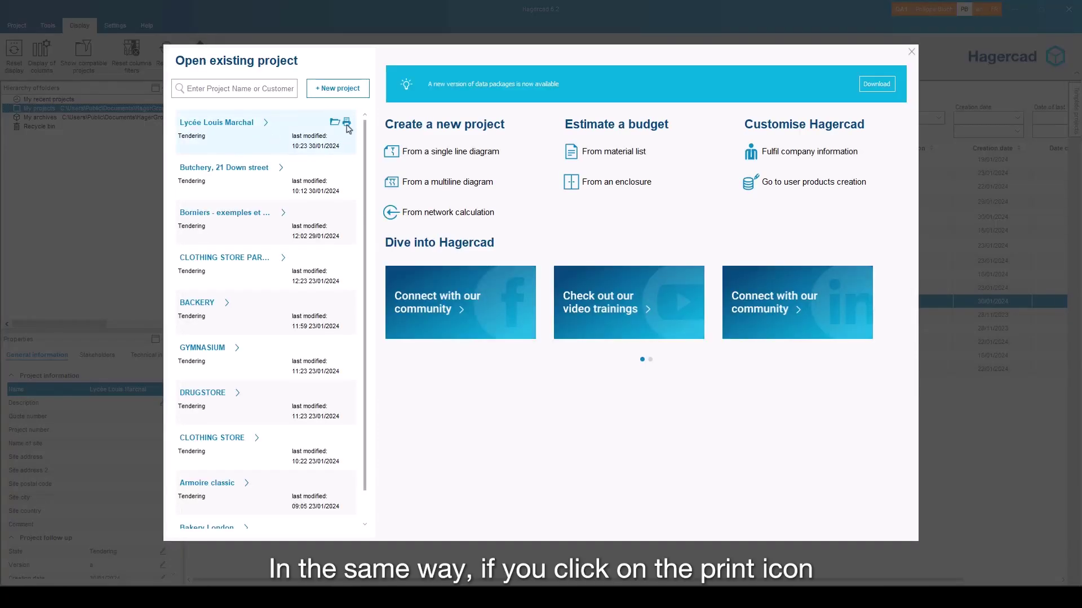
Step: Open print settings for Lycée Louis Marchal with TD1 included, then cancel without printing
{"action": "left_click", "coordinate": [346, 124]}
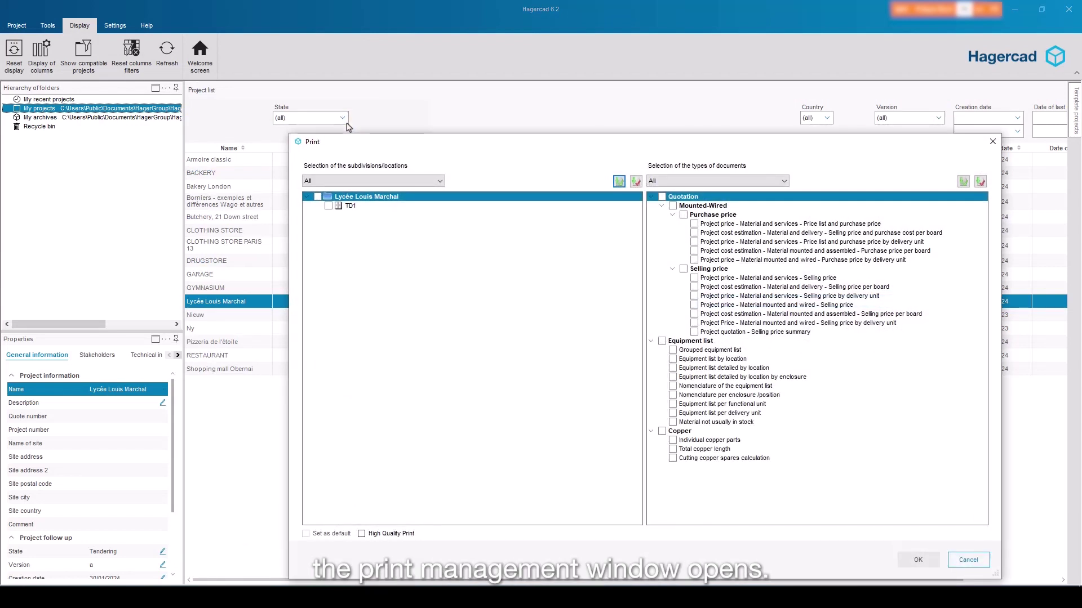
{"action": "left_click", "coordinate": [317, 197]}
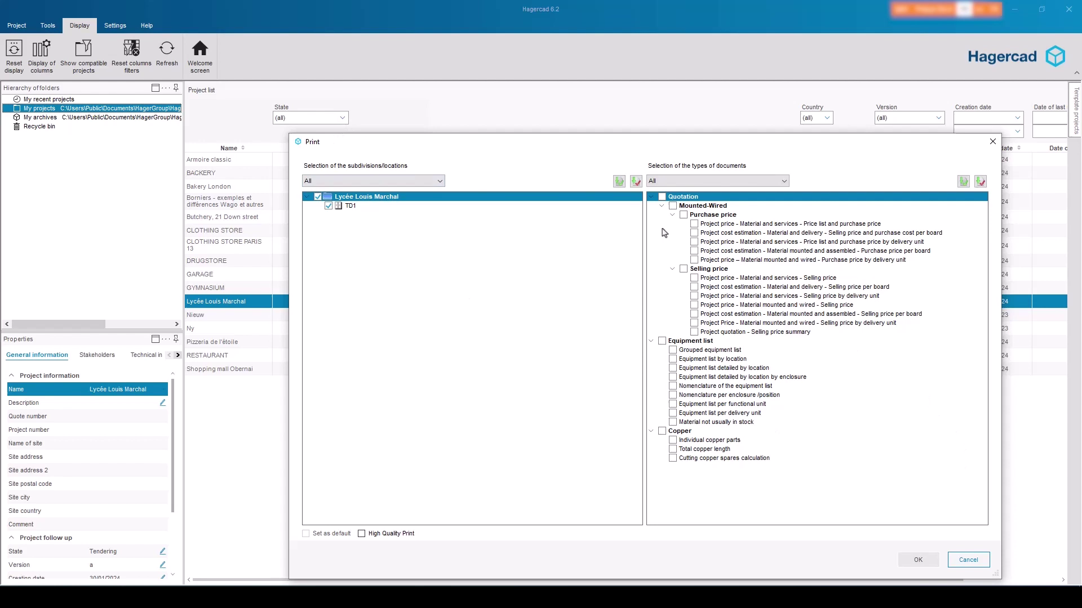
{"action": "left_click", "coordinate": [968, 561]}
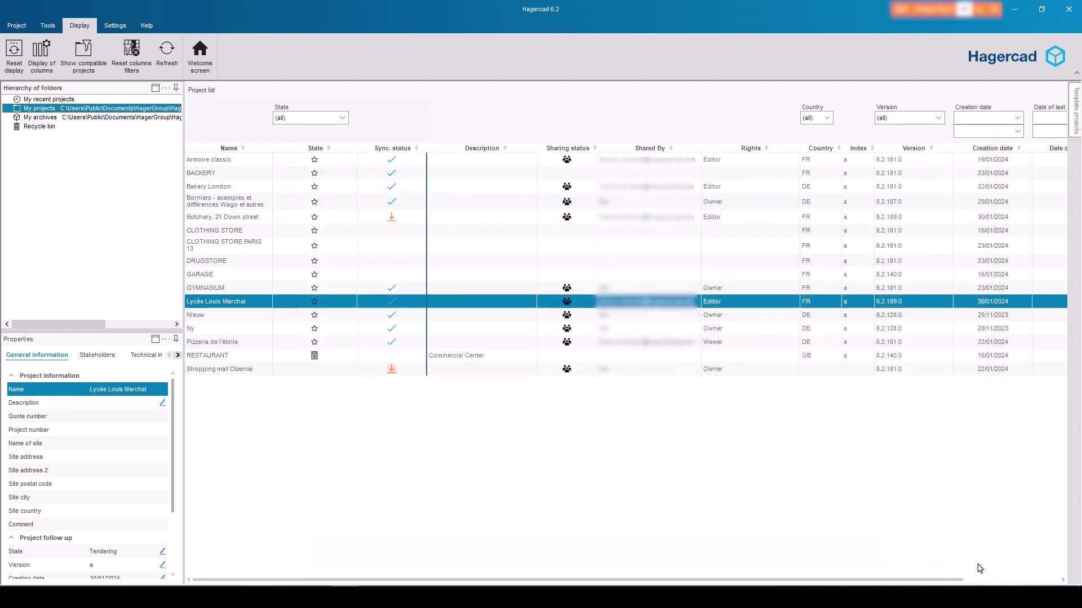
Step: Create a project named 'New project', then close it and return to Home
{"action": "left_click", "coordinate": [195, 60]}
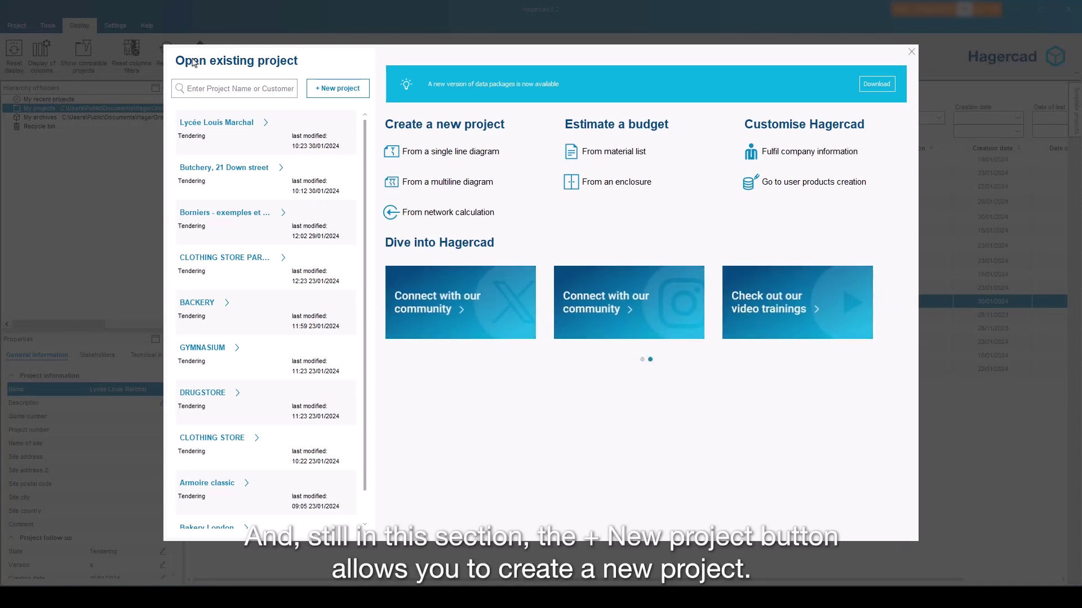
{"action": "left_click", "coordinate": [334, 90]}
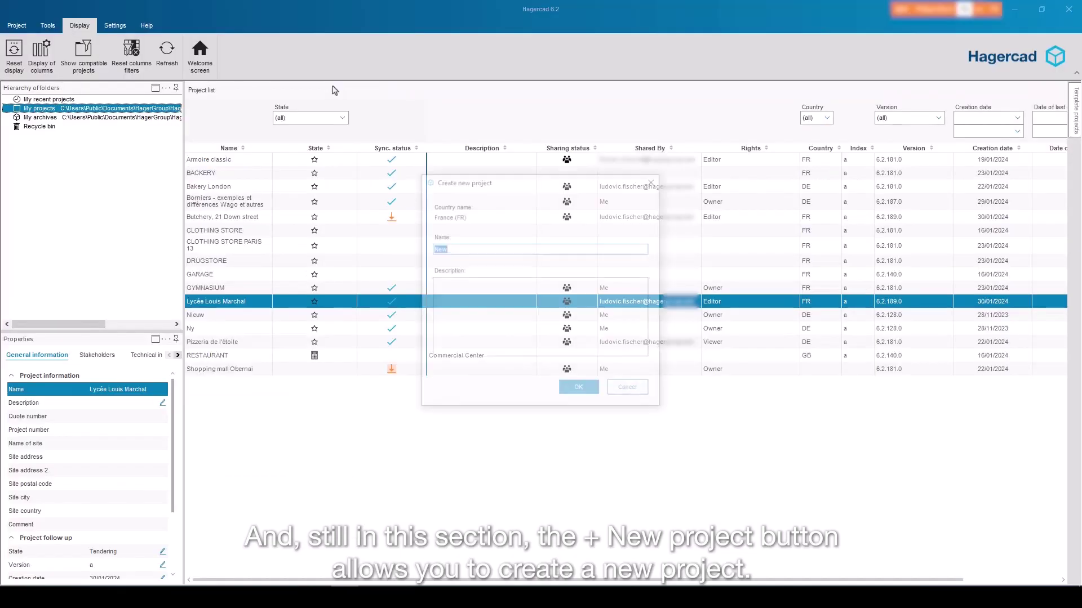
{"action": "type", "text": "New project"}
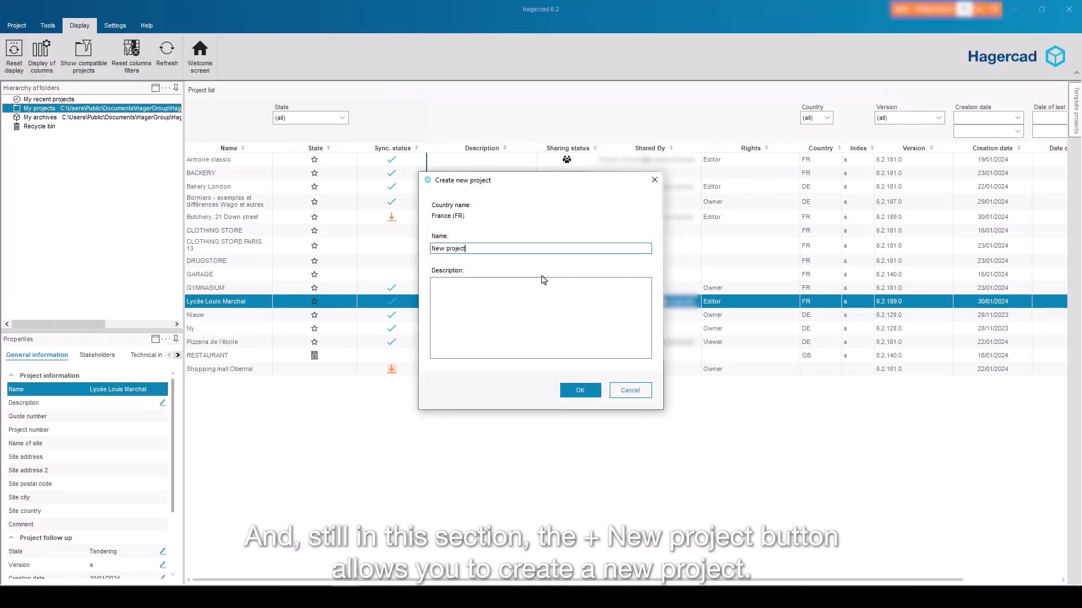
{"action": "left_click", "coordinate": [571, 391]}
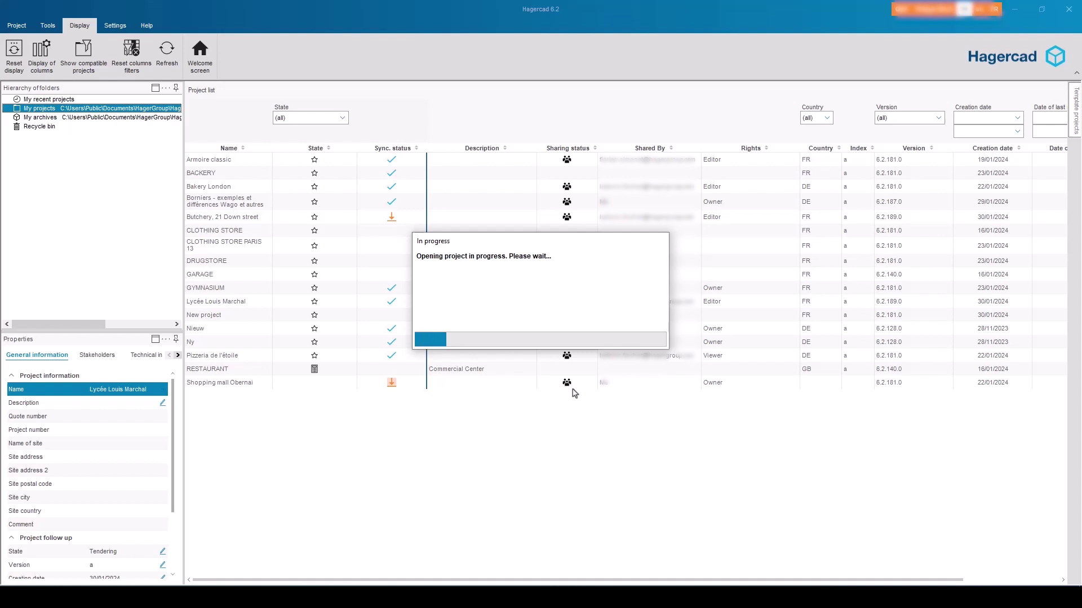
{"action": "left_click", "coordinate": [14, 8]}
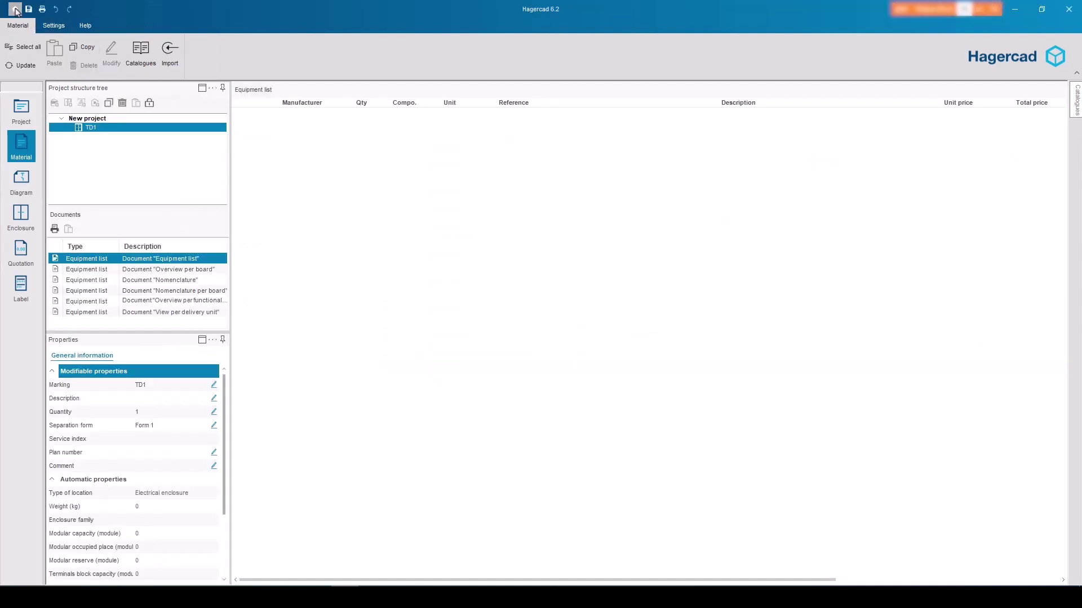
{"action": "left_click", "coordinate": [624, 333]}
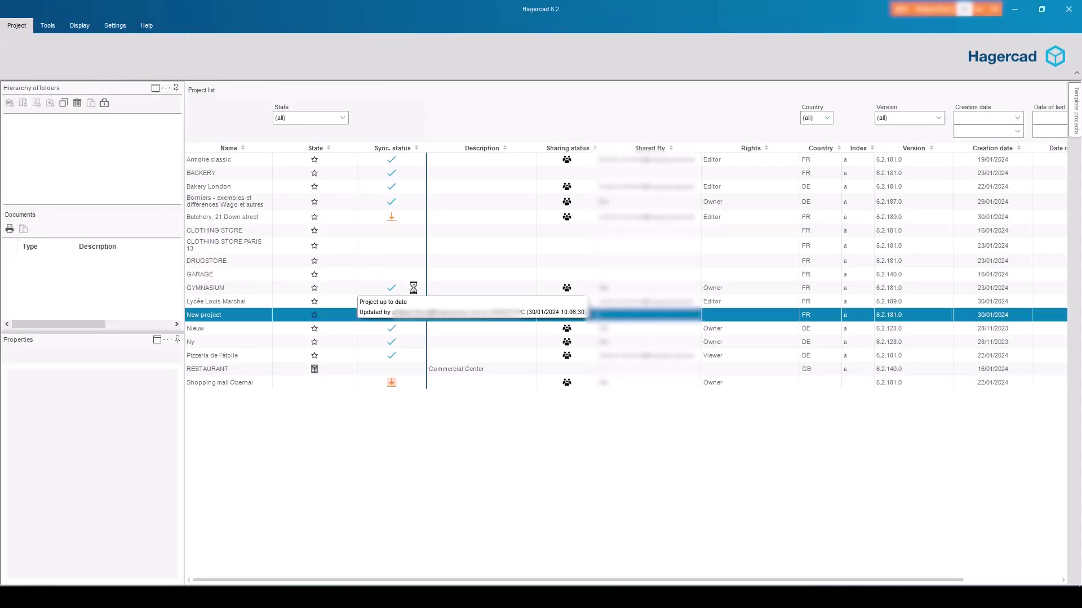
{"action": "left_click", "coordinate": [79, 26]}
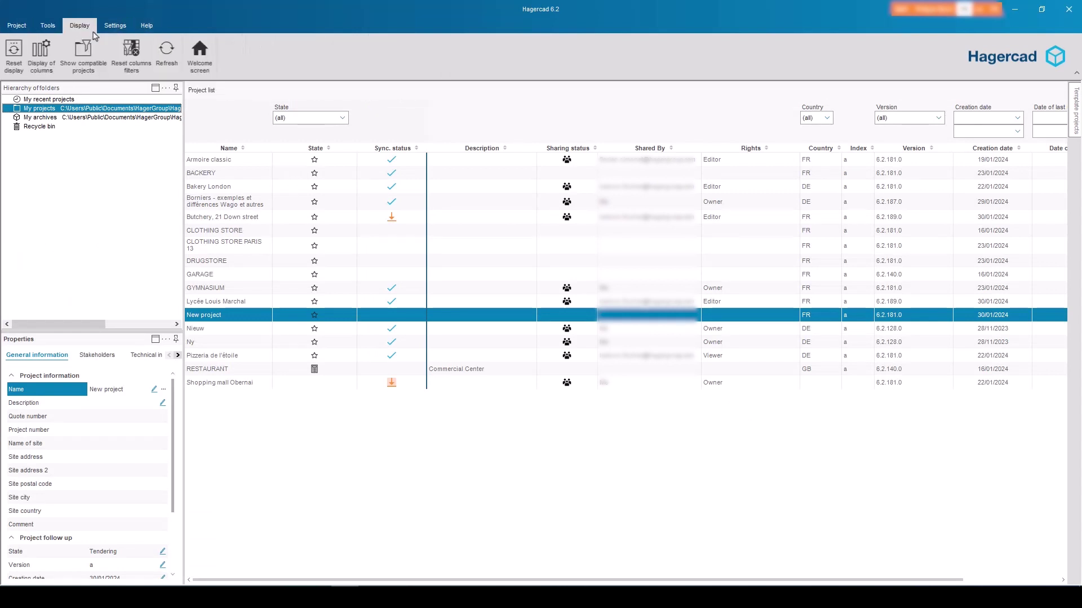
Step: Reopen the welcome screen via Display, now listing New project first
{"action": "left_click", "coordinate": [200, 52]}
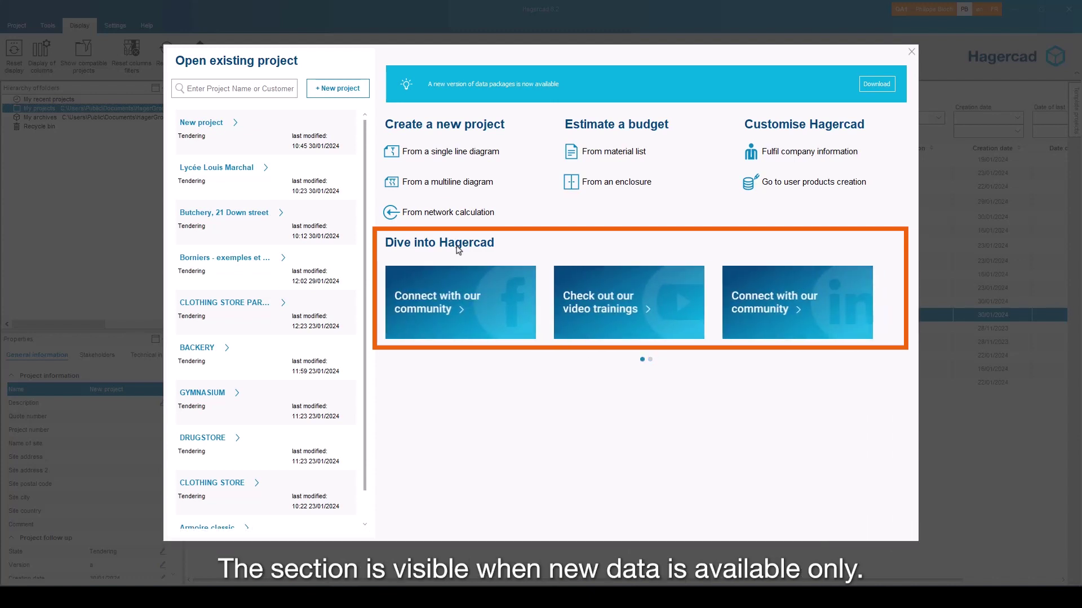
Step: Download and install the France (FR) data package update, declining the restart for now
{"action": "left_click", "coordinate": [886, 84]}
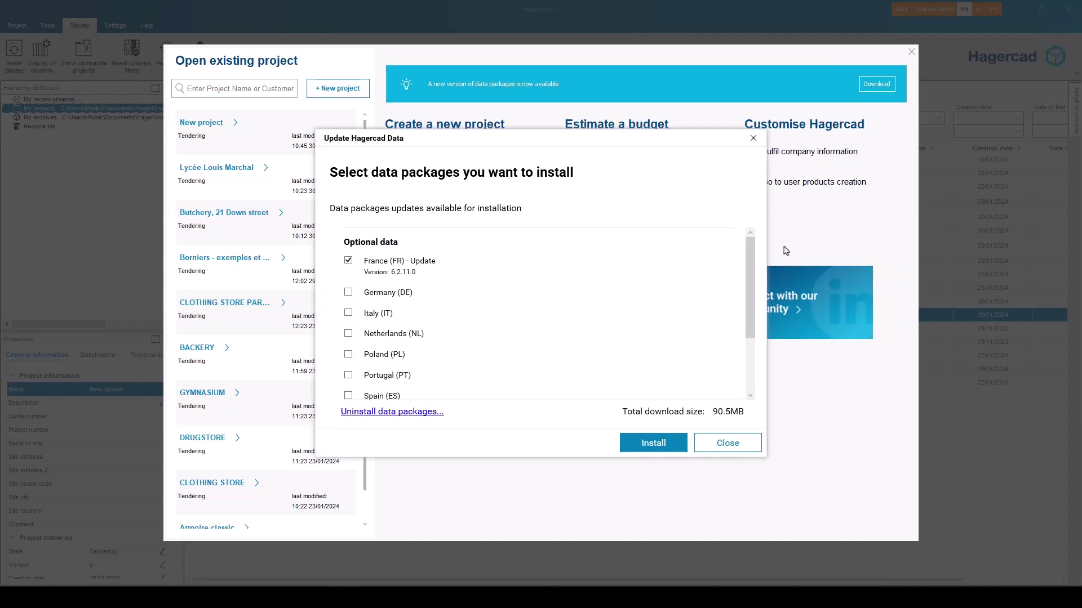
{"action": "left_click", "coordinate": [681, 448]}
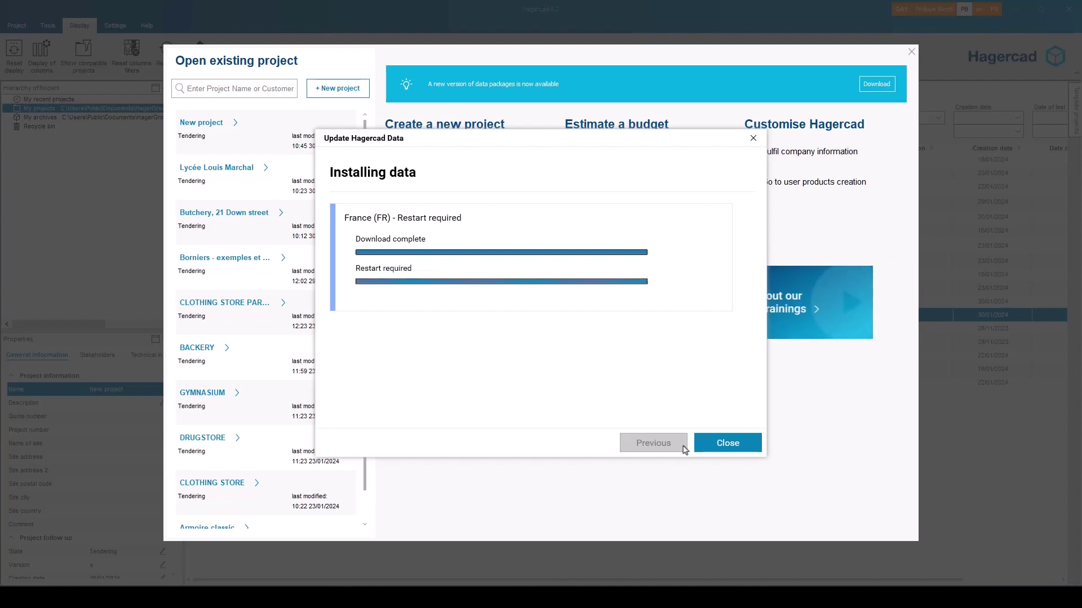
{"action": "left_click", "coordinate": [729, 445]}
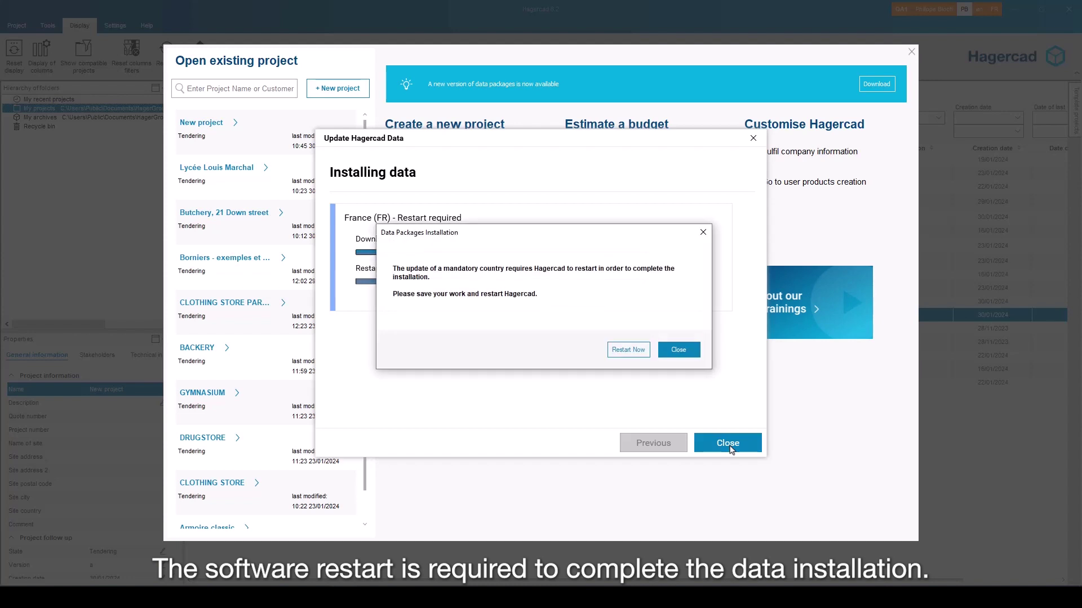
{"action": "left_click", "coordinate": [680, 351]}
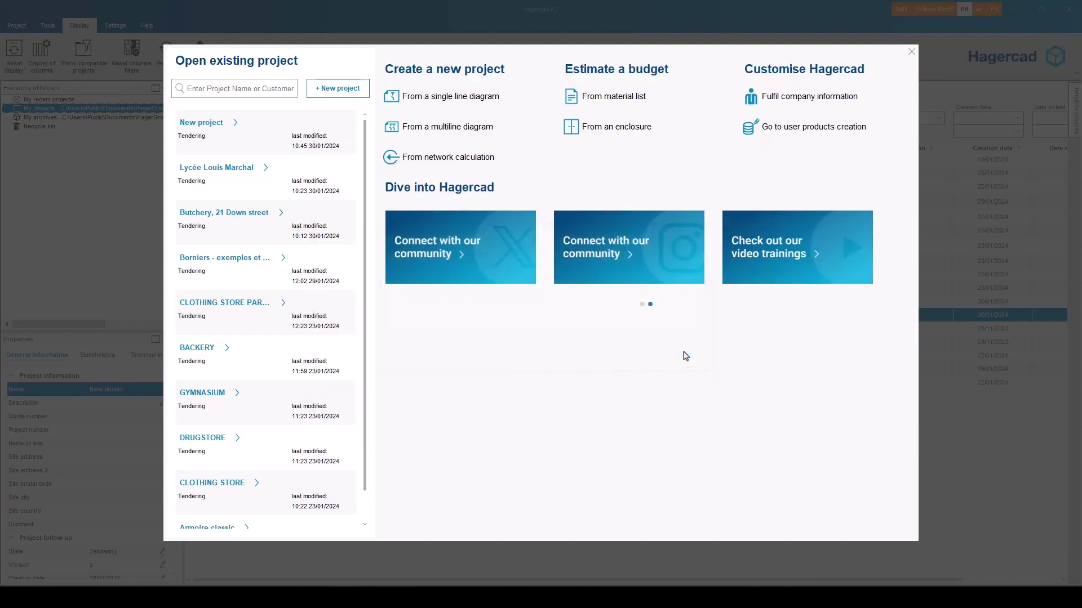
Step: Close the welcome screen and show the account menu with My account and Sign out
{"action": "left_click", "coordinate": [911, 51]}
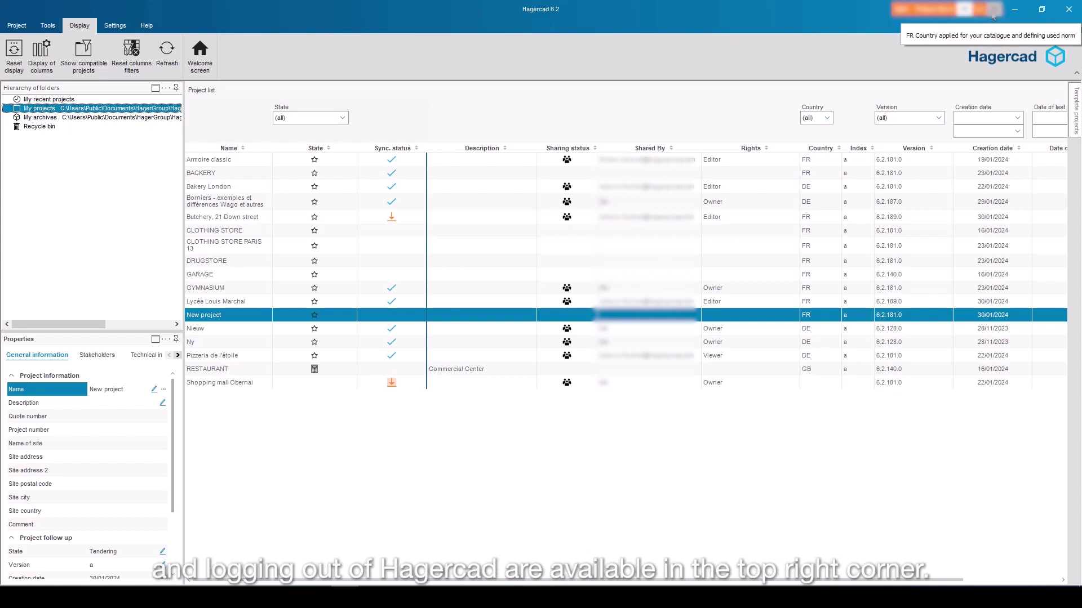
{"action": "left_click", "coordinate": [946, 19]}
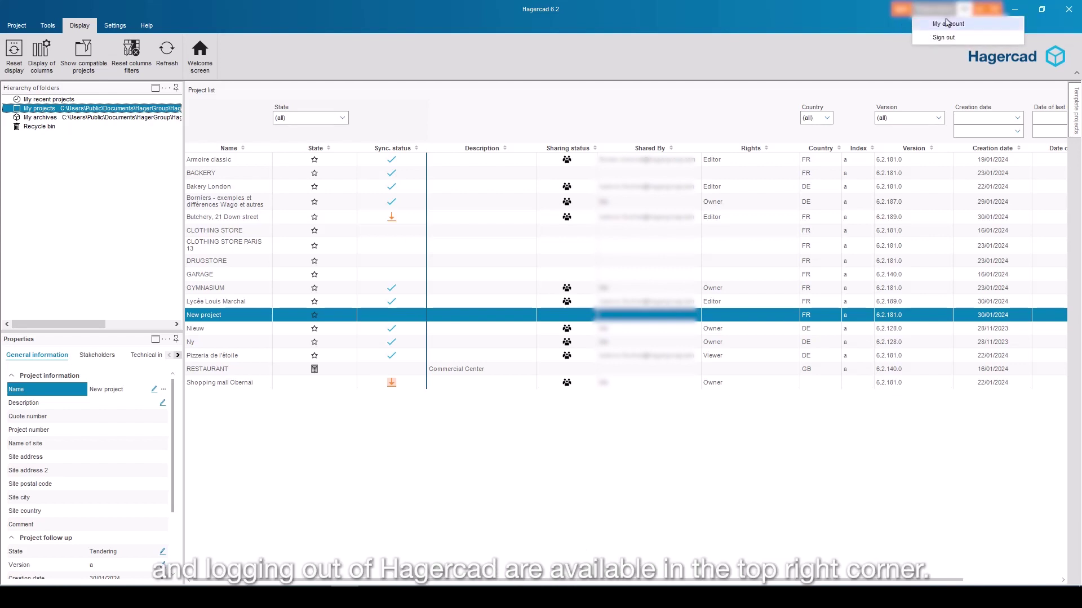